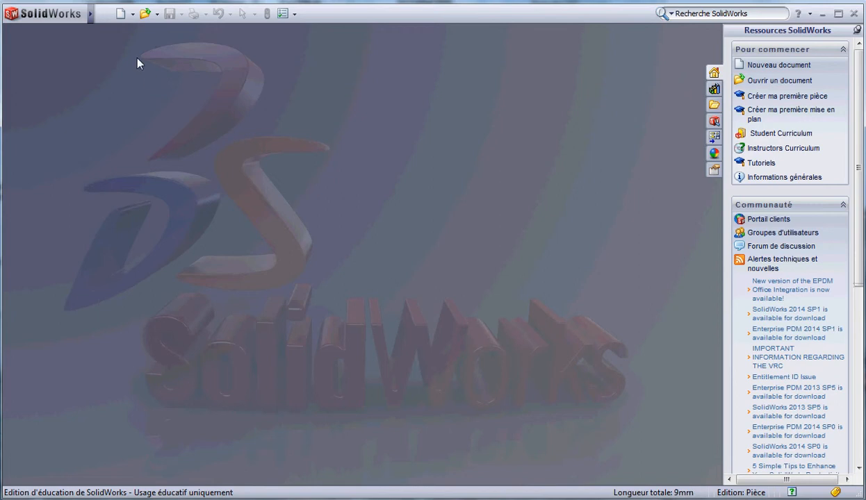
# Step: Create a new part document and start a sketch on the front plane (Plan de face)
pyautogui.click(119, 15)
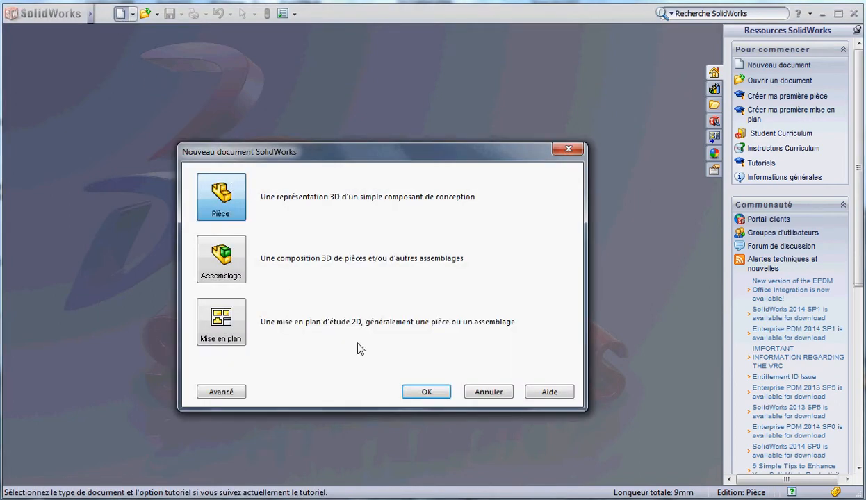
pyautogui.click(428, 393)
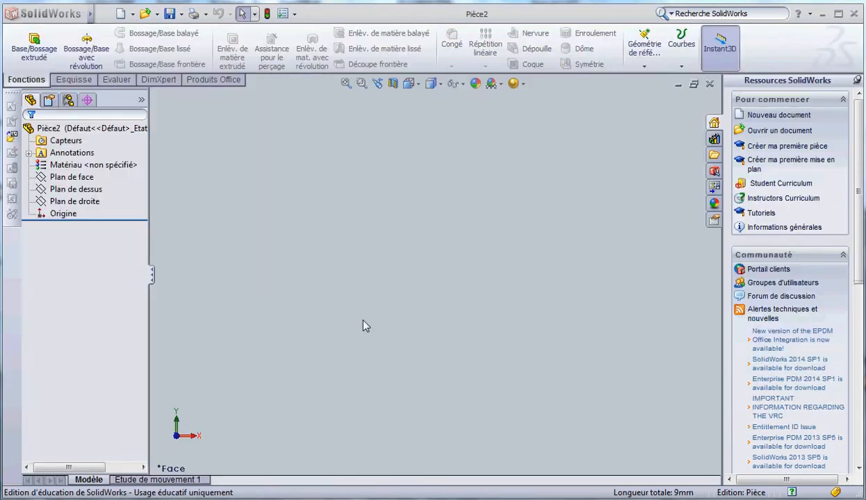
pyautogui.click(52, 180)
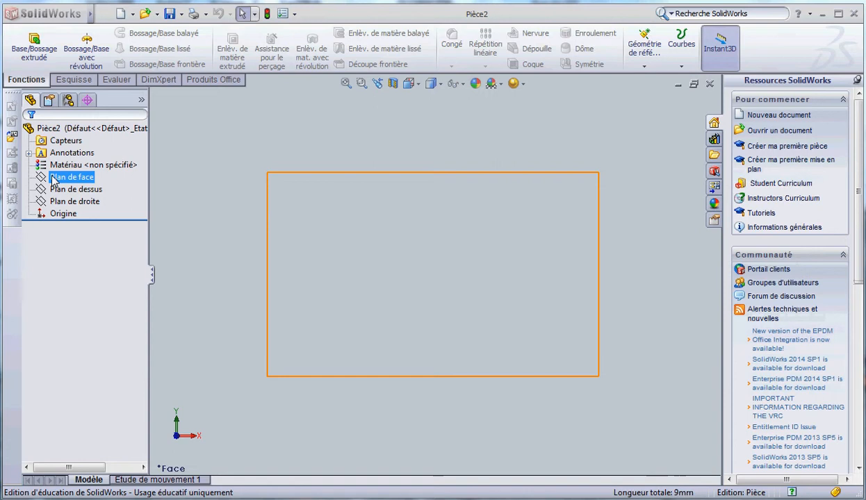
pyautogui.click(52, 177)
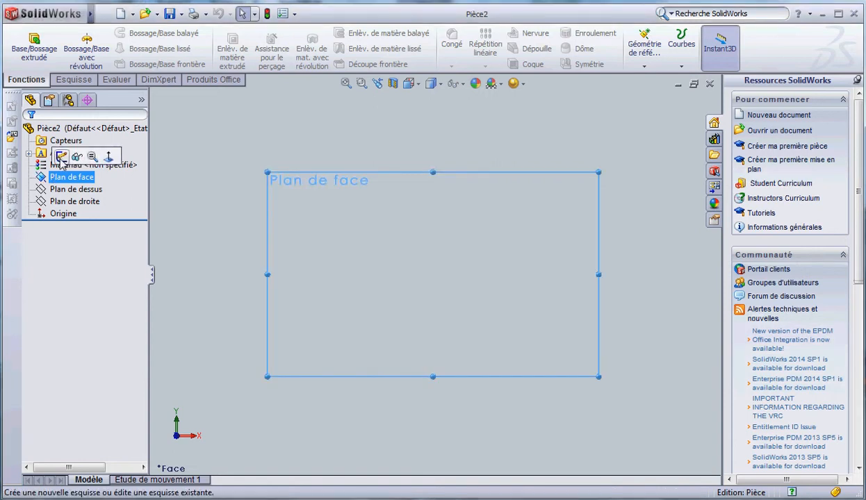
pyautogui.click(61, 157)
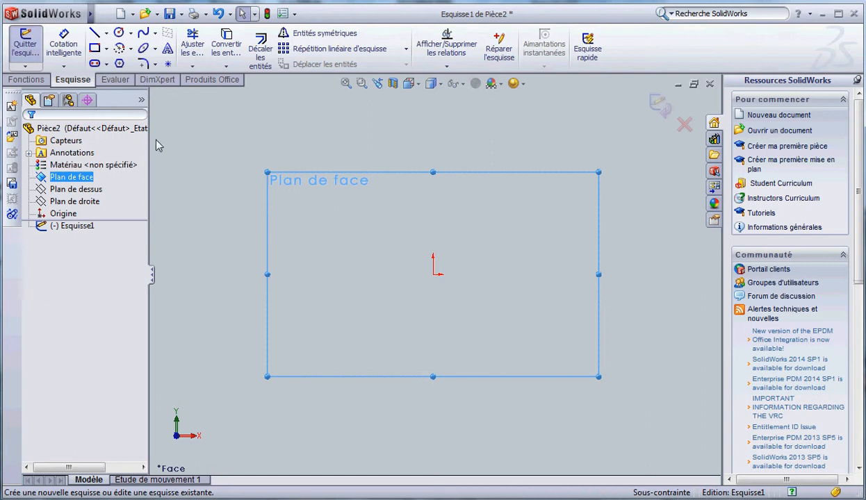
# Step: Sketch a corner rectangle from the origin, about 84.65 mm wide and 10.18 mm high
pyautogui.click(94, 47)
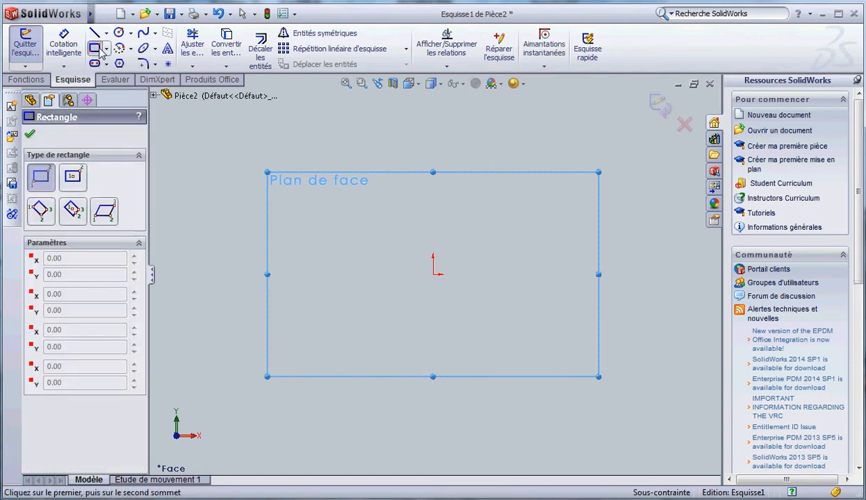
pyautogui.click(432, 274)
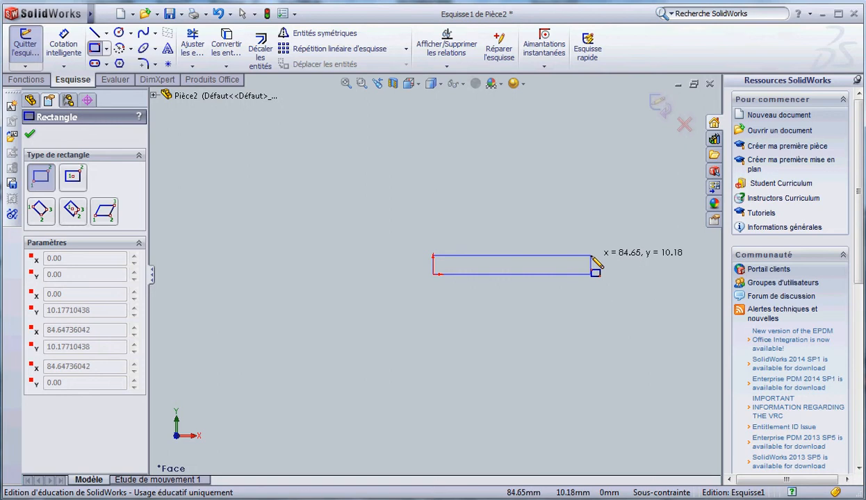
pyautogui.click(590, 256)
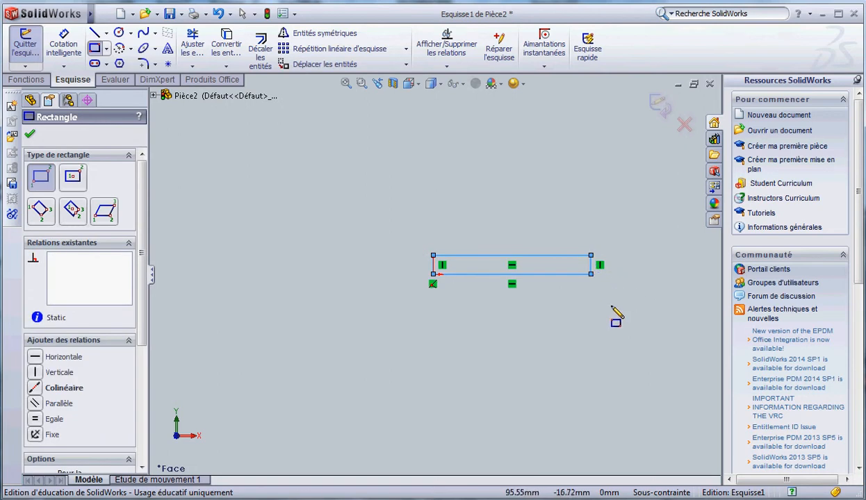
pyautogui.press('Escape')
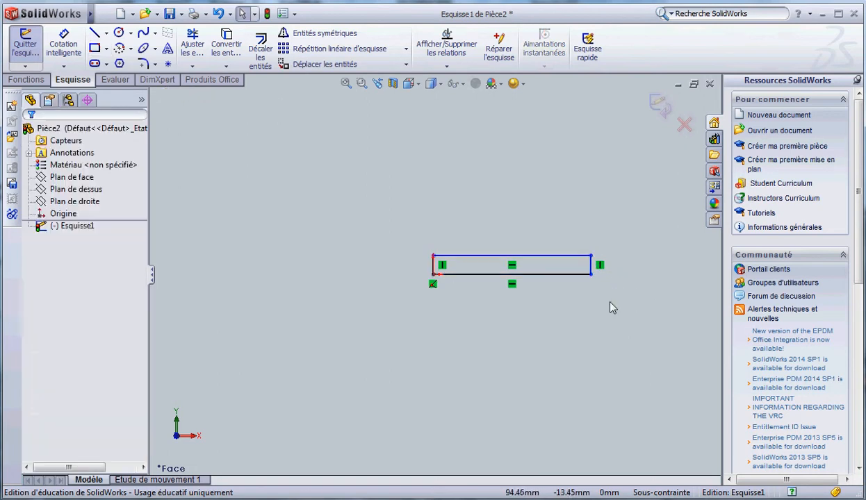
# Step: Position the rectangle's corner opposite the origin at X 47.5 and Y 4 mm
pyautogui.click(590, 257)
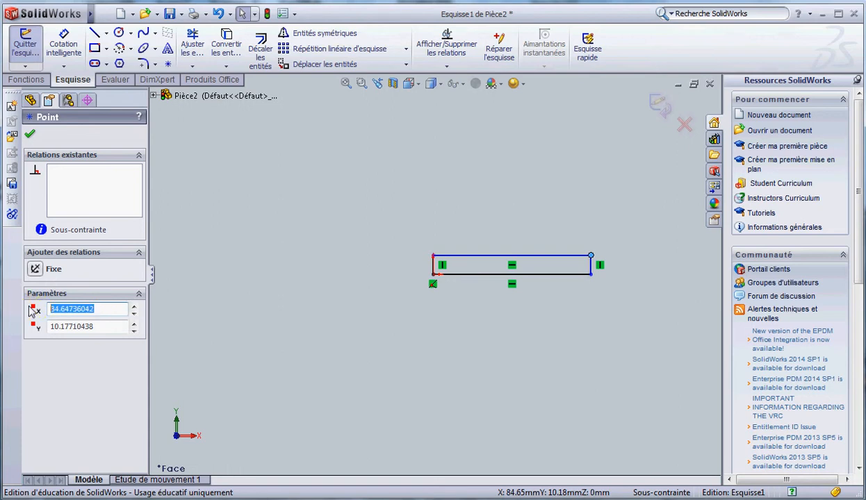
pyautogui.write('47.5')
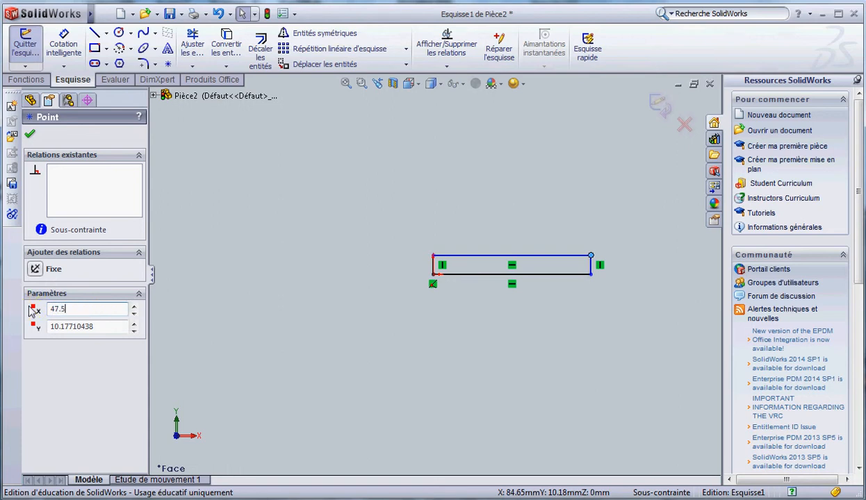
pyautogui.press('Return')
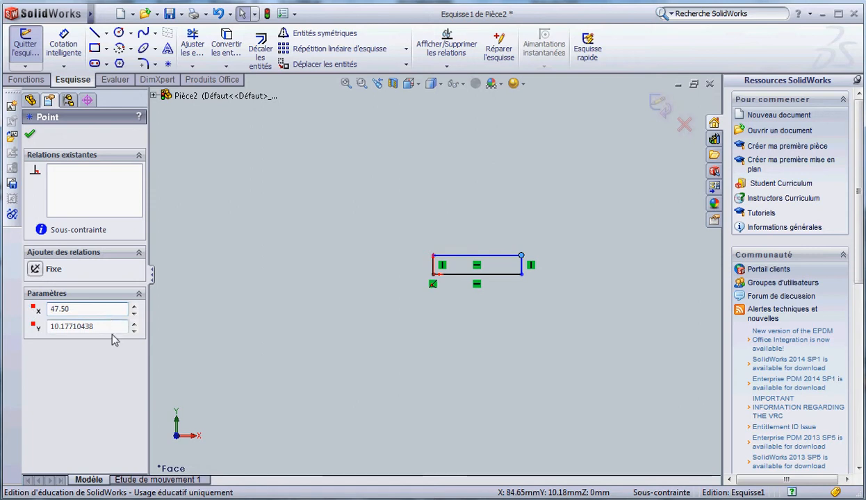
pyautogui.click(94, 328)
pyautogui.moveTo(95, 328); pyautogui.dragTo(31, 324)
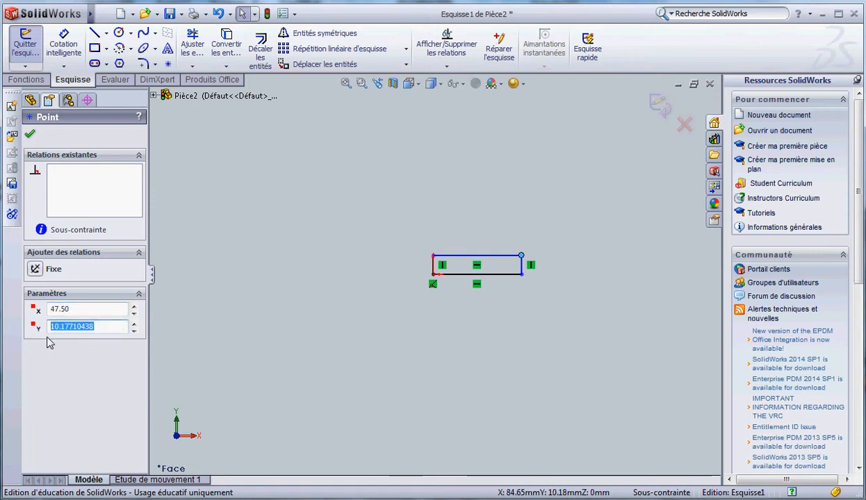
pyautogui.write('4')
pyautogui.press('Return')
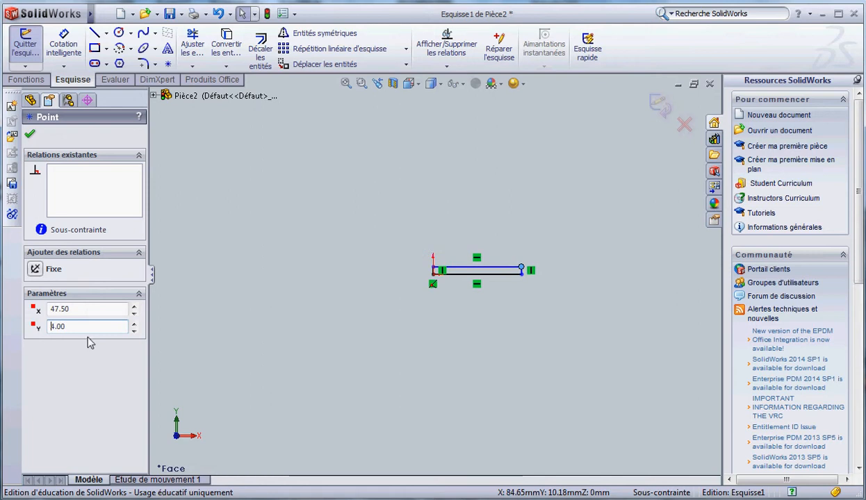
pyautogui.click(30, 135)
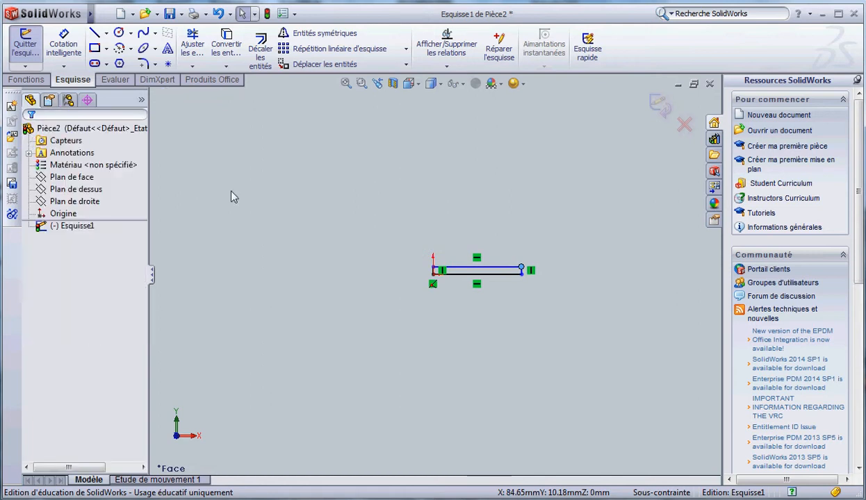
# Step: Sketch a circle inside each end of the rectangle, radius about 0.88 mm near the origin and about 1.09 mm at the far end
pyautogui.click(343, 89)
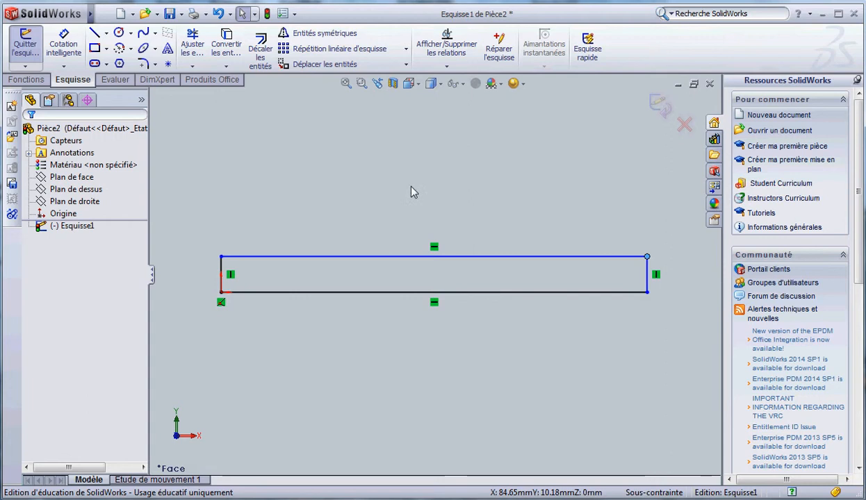
pyautogui.click(115, 34)
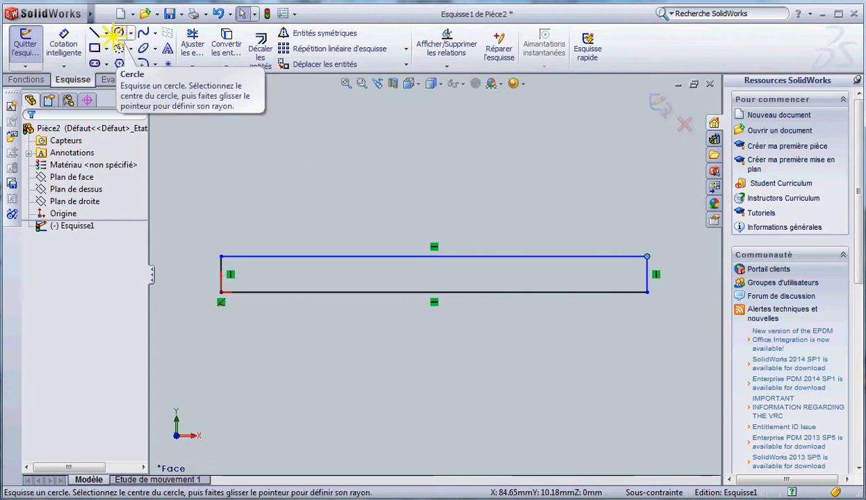
pyautogui.click(246, 276)
pyautogui.click(252, 283)
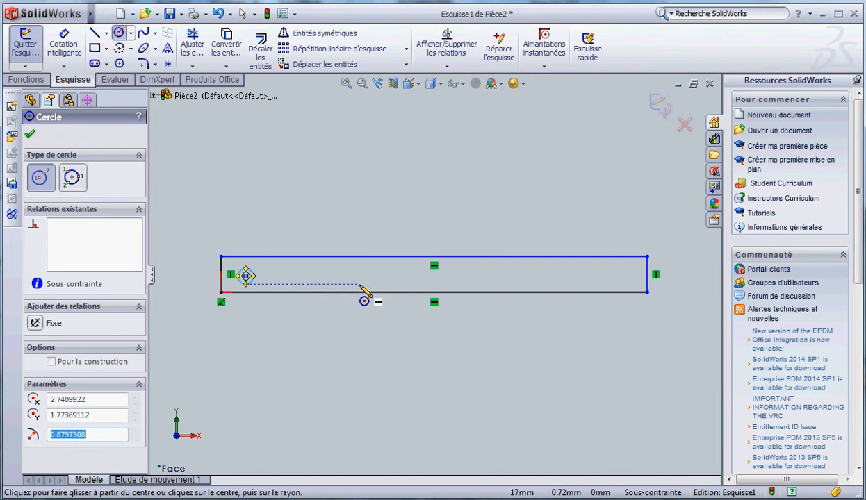
pyautogui.click(623, 276)
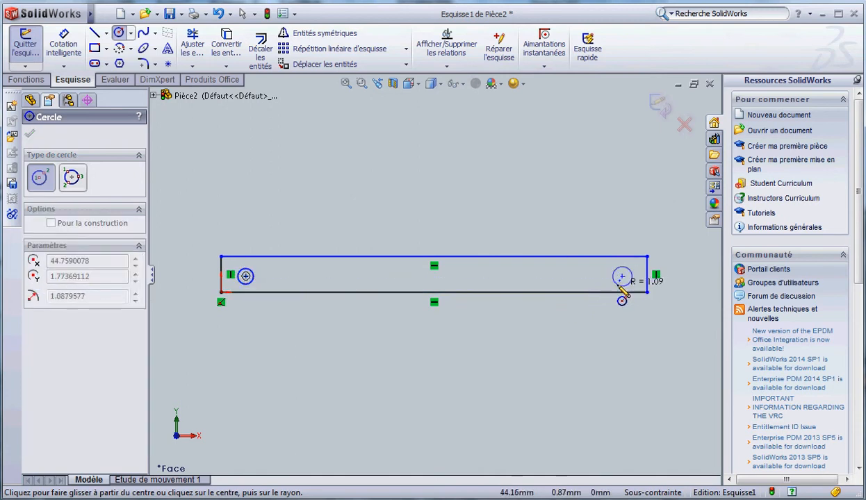
pyautogui.click(623, 288)
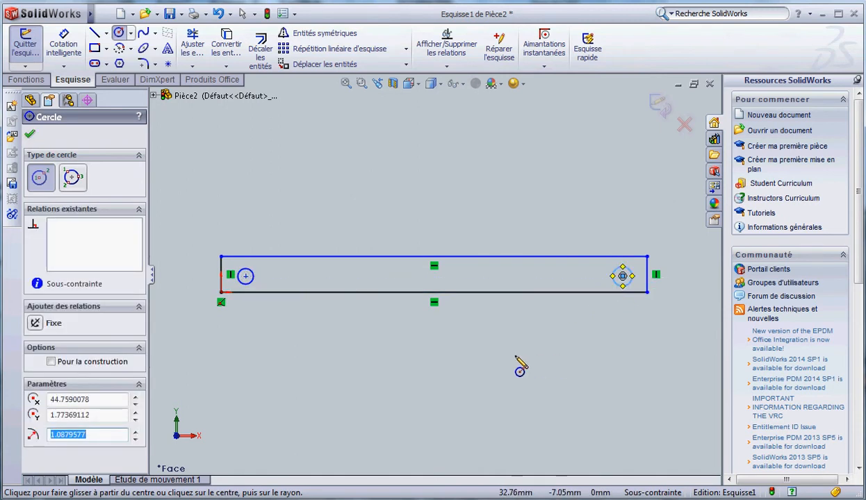
pyautogui.press('Escape')
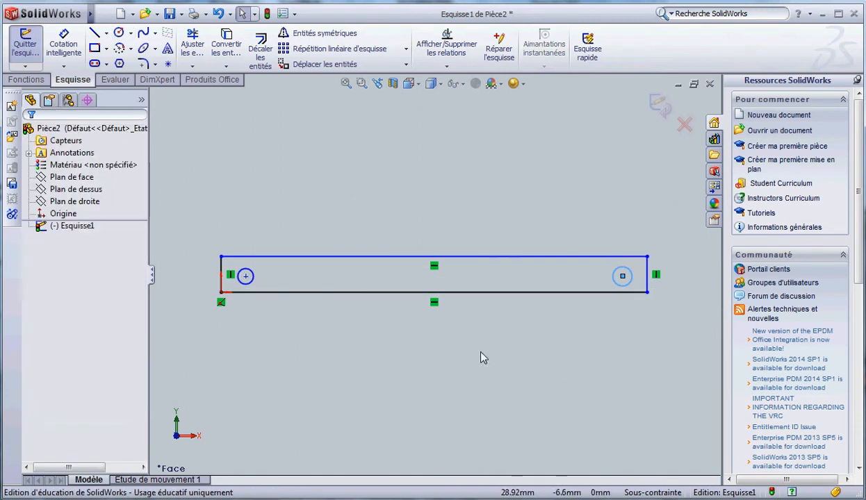
# Step: Set the circle near the origin to a 0.50 mm radius with its centre at X 2, Y 2 mm
pyautogui.click(243, 275)
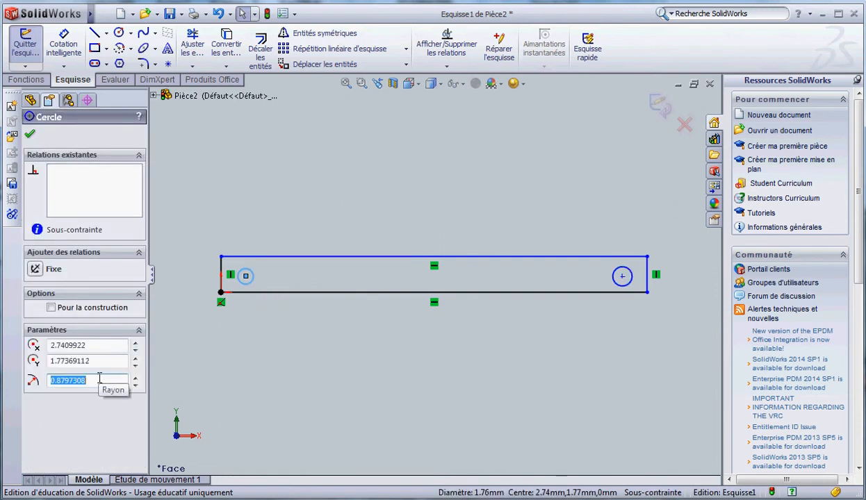
pyautogui.write('0.50')
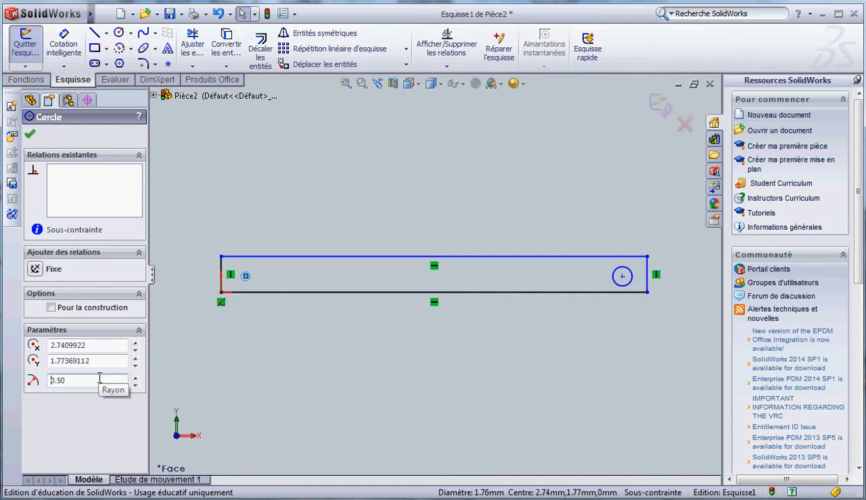
pyautogui.click(95, 360)
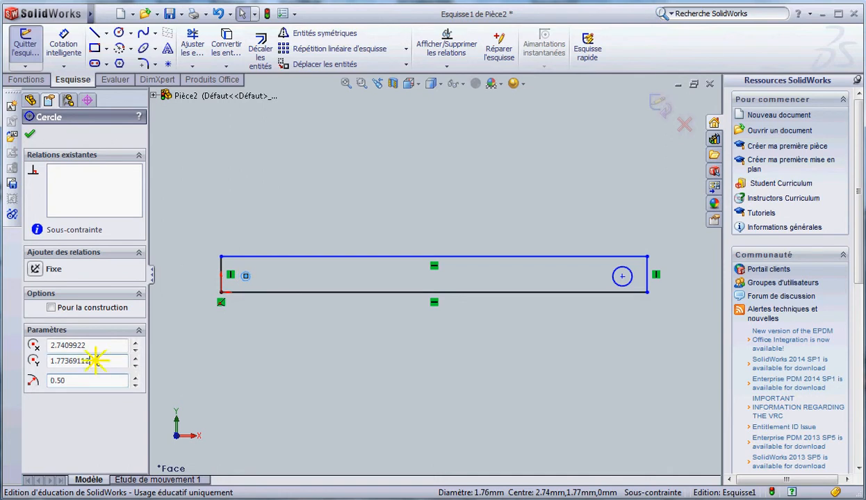
pyautogui.moveTo(95, 360); pyautogui.dragTo(51, 366)
pyautogui.write('2.00')
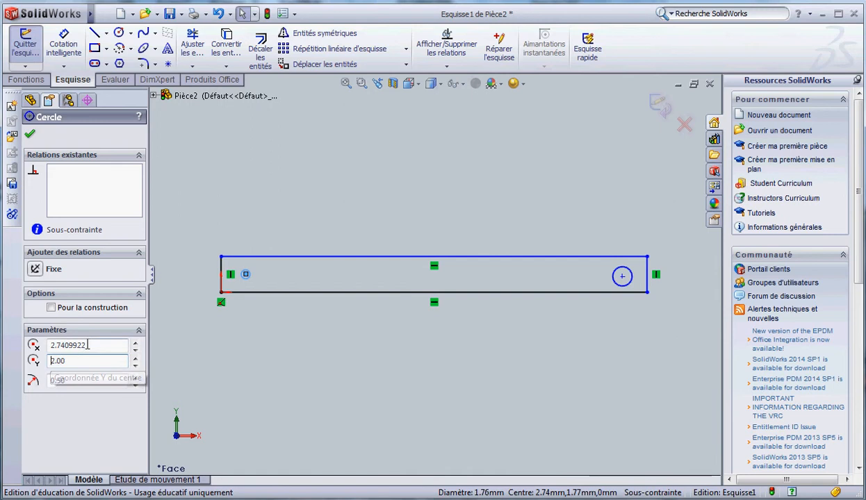
pyautogui.moveTo(97, 346); pyautogui.dragTo(39, 349)
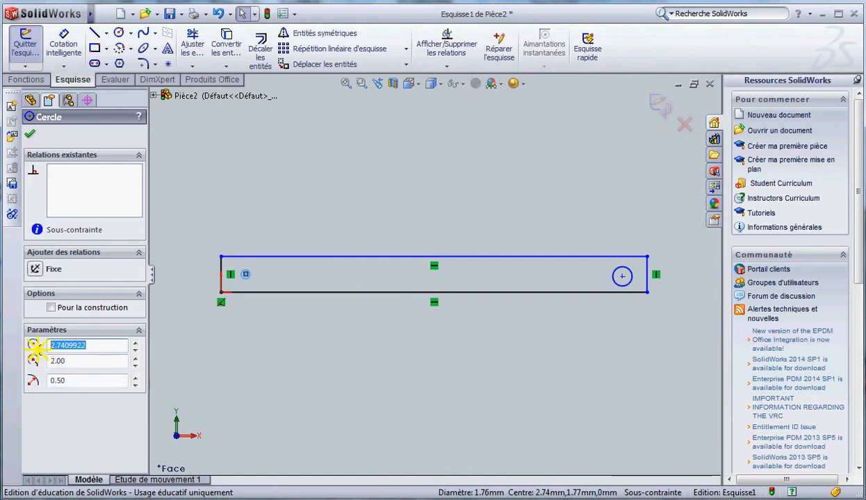
pyautogui.write('2')
pyautogui.press('Return')
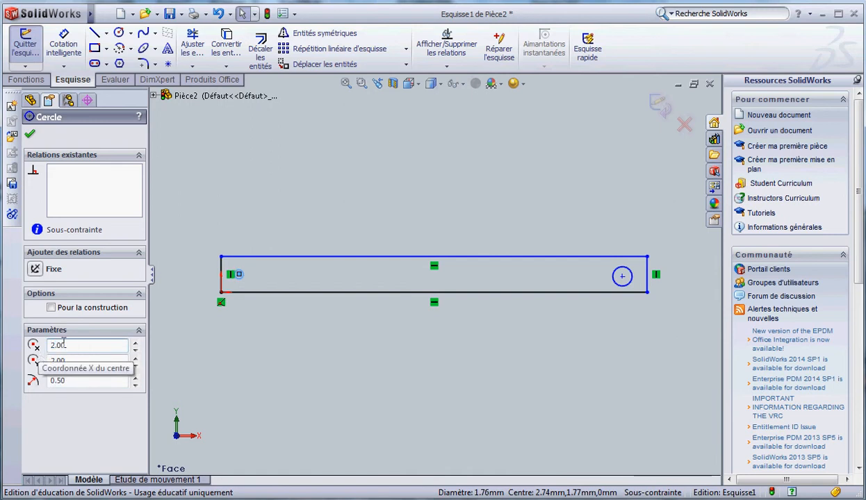
pyautogui.click(29, 136)
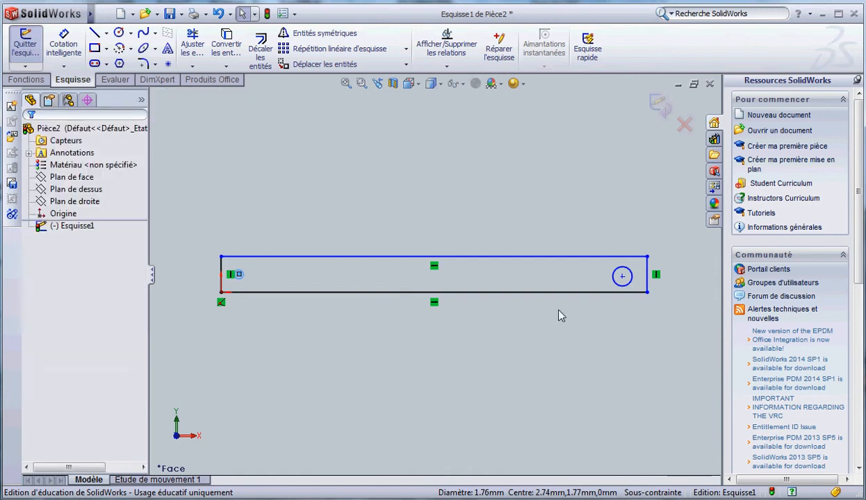
# Step: Set the far-end circle to a 0.50 mm radius centred at X 45.5, Y 2 mm, and exit the sketch
pyautogui.click(619, 290)
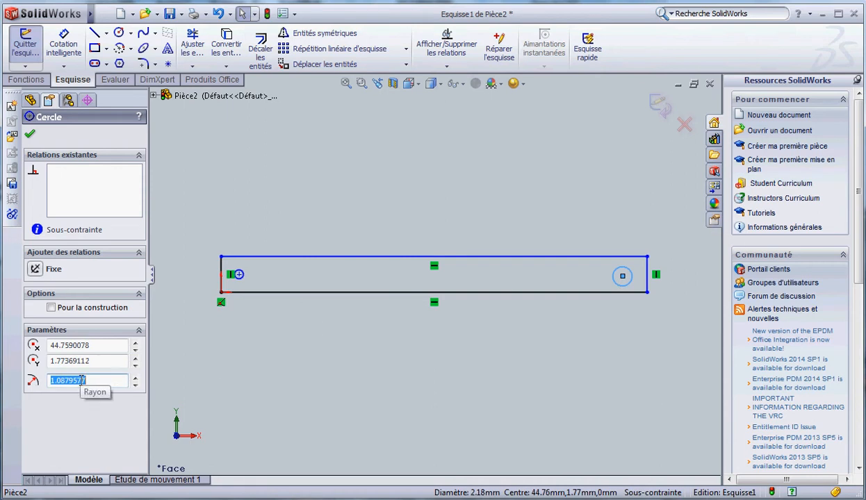
pyautogui.write('0.50')
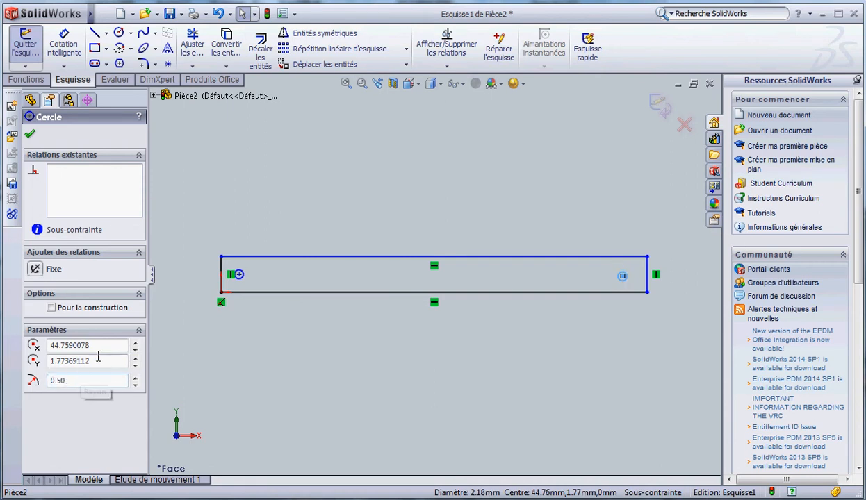
pyautogui.click(83, 361)
pyautogui.write('2.00')
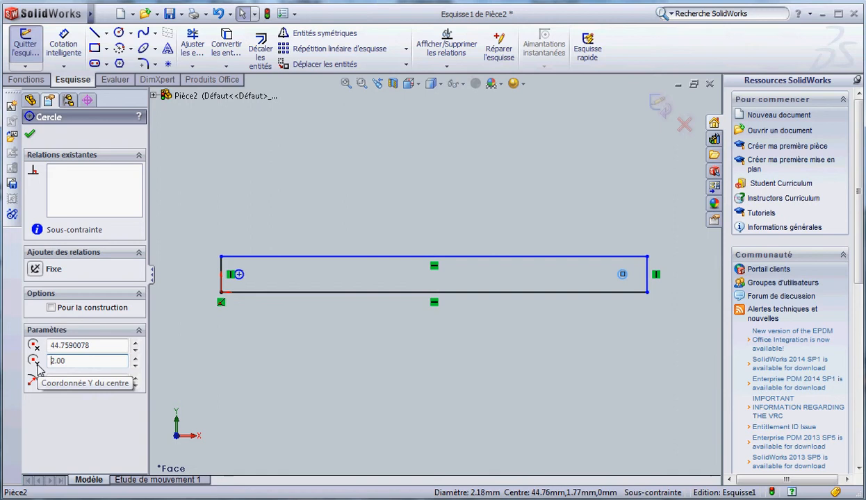
pyautogui.click(105, 345)
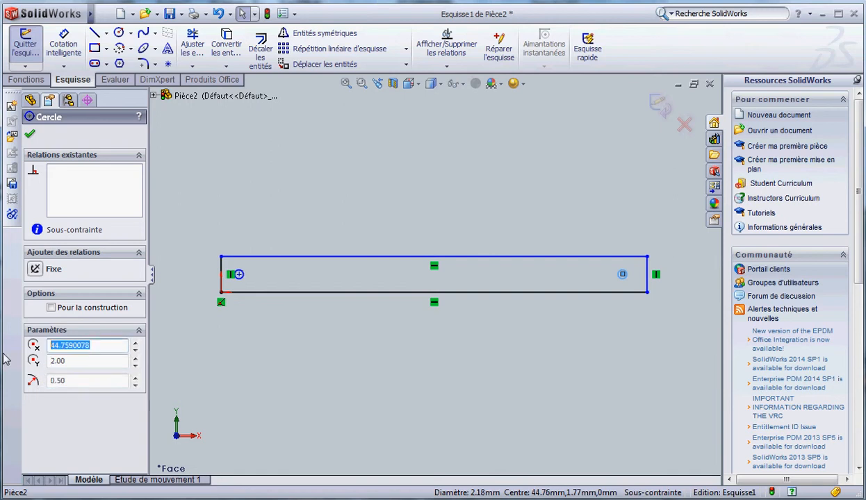
pyautogui.write('45.5')
pyautogui.press('Return')
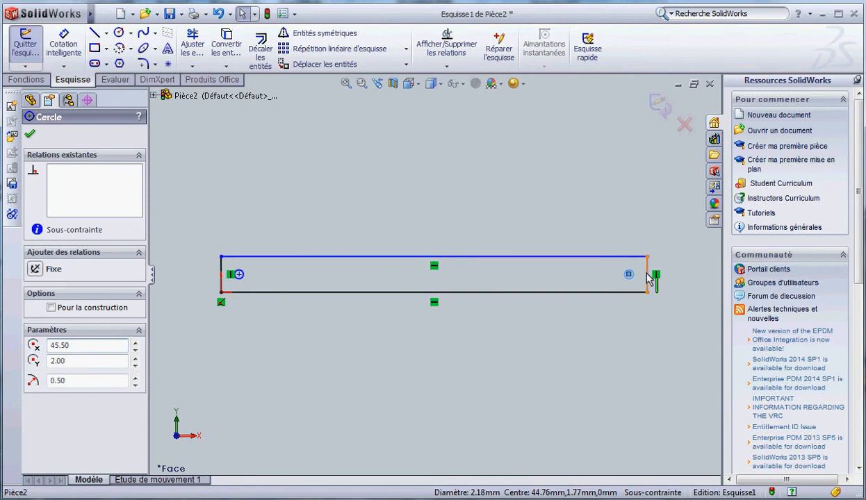
pyautogui.click(29, 134)
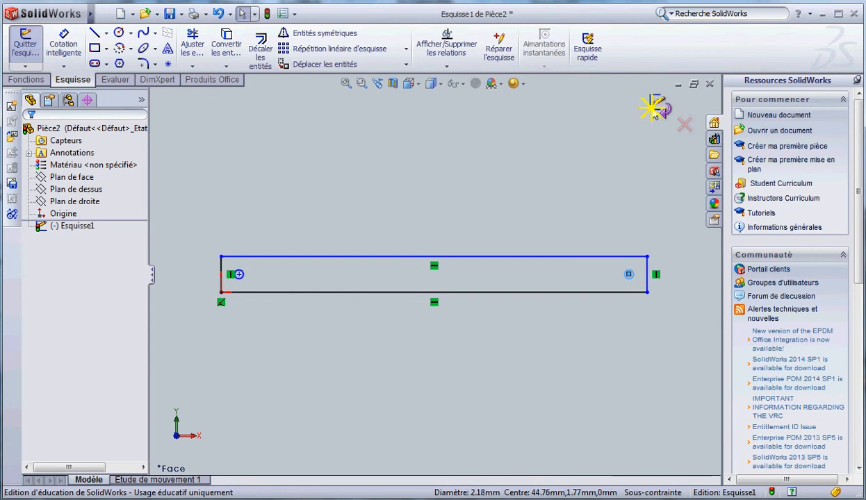
pyautogui.click(657, 106)
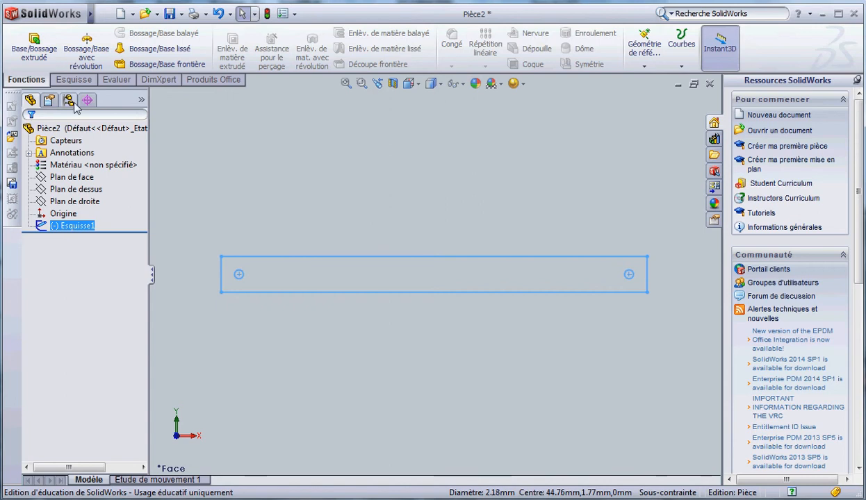
# Step: Extrude the sketched bar profile with its two holes as a blind boss 3 mm deep
pyautogui.click(40, 55)
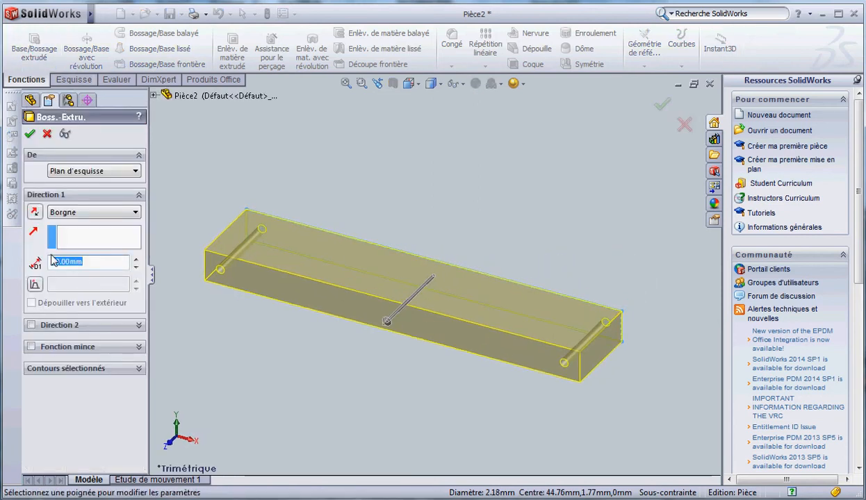
pyautogui.write('3')
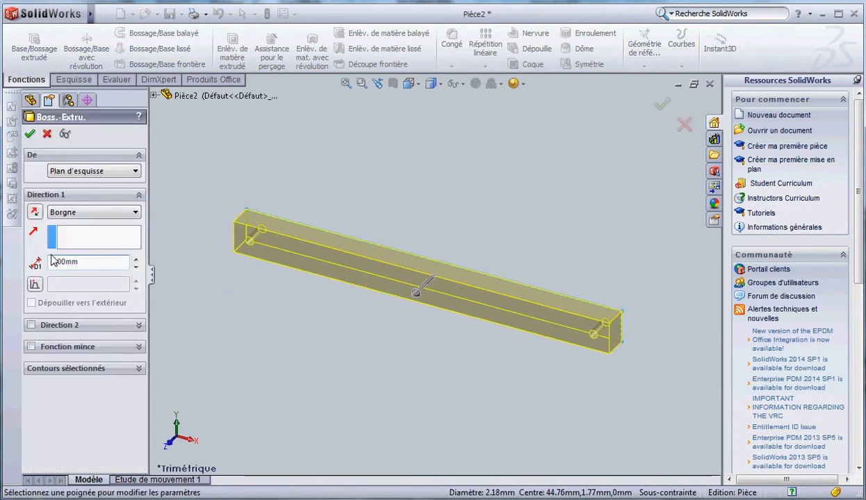
pyautogui.click(30, 134)
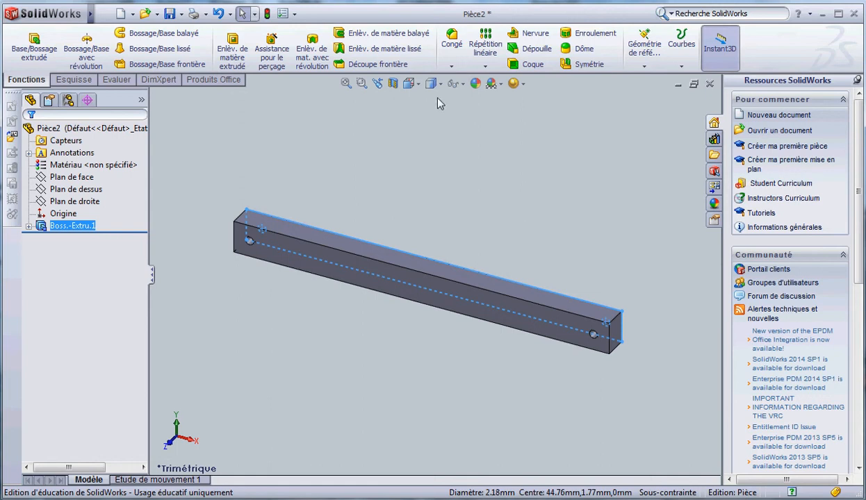
# Step: Round the four short corner edges at both ends of the bar with a constant 2 mm radius fillet
pyautogui.click(457, 54)
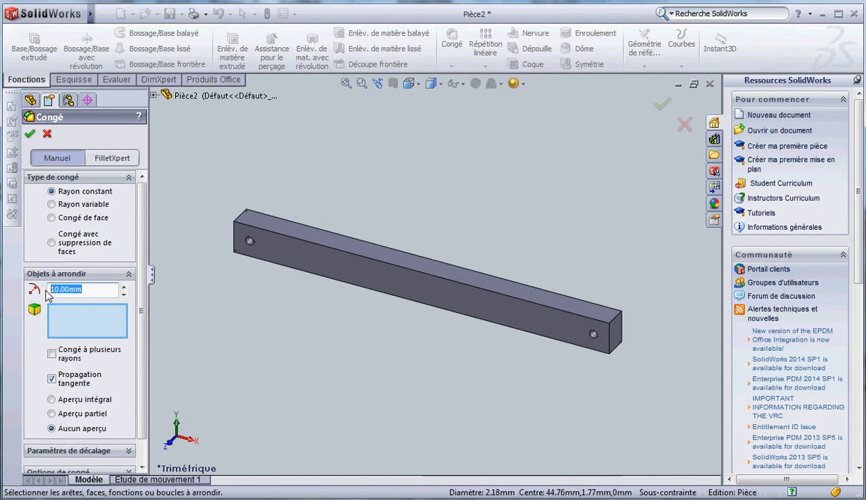
pyautogui.write('2')
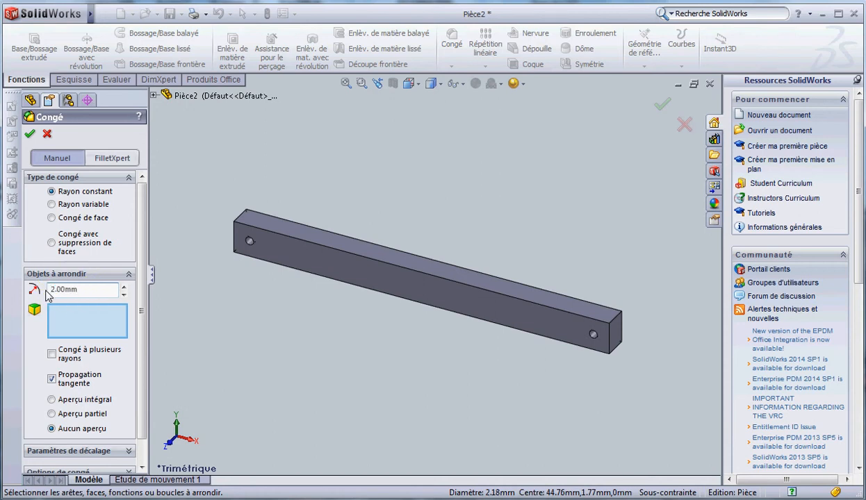
pyautogui.click(239, 219)
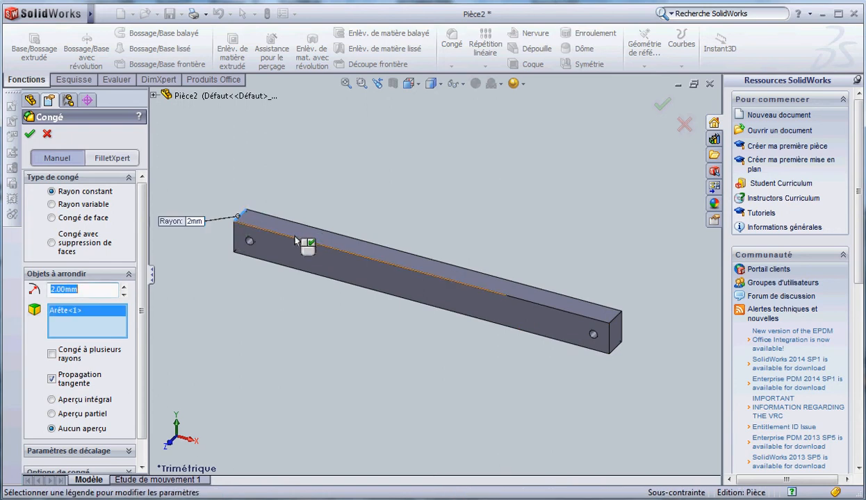
pyautogui.click(617, 340)
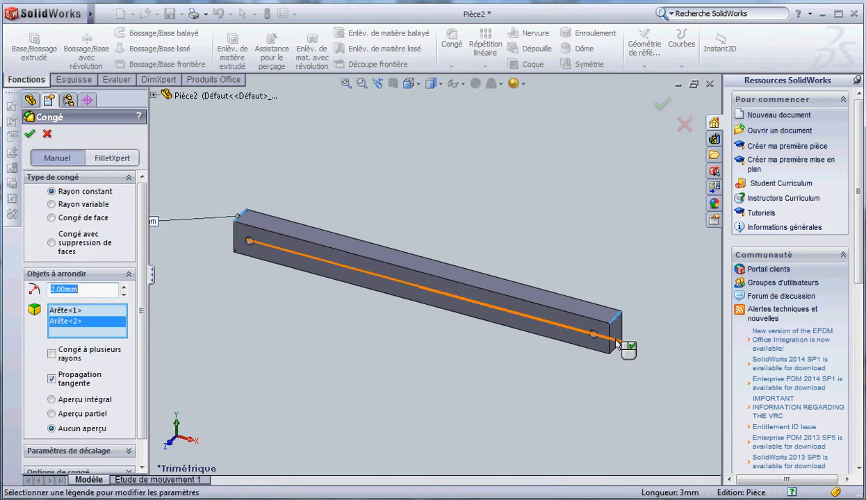
pyautogui.click(618, 350)
pyautogui.moveTo(273, 338); pyautogui.dragTo(306, 299, button='middle')
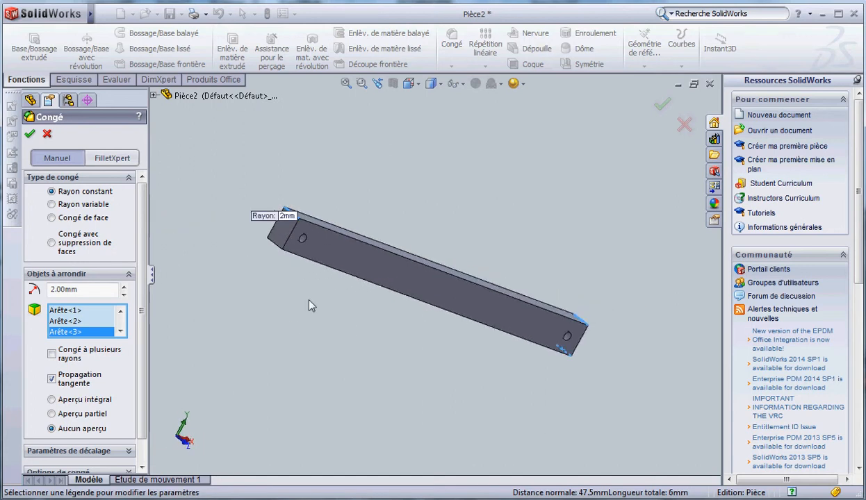
pyautogui.click(275, 251)
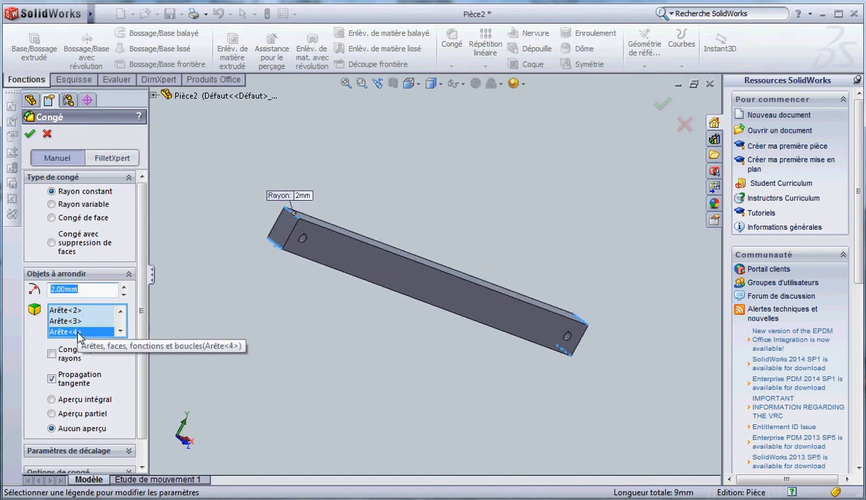
pyautogui.click(30, 134)
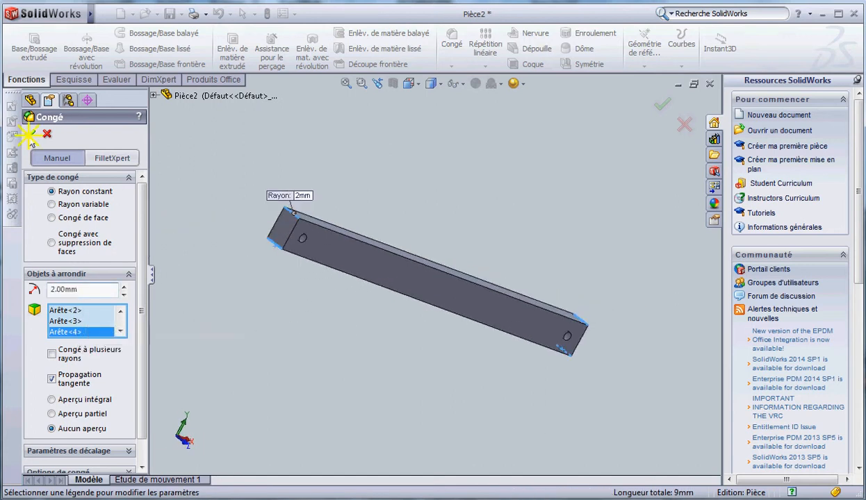
pyautogui.moveTo(465, 224); pyautogui.dragTo(505, 268, button='middle')
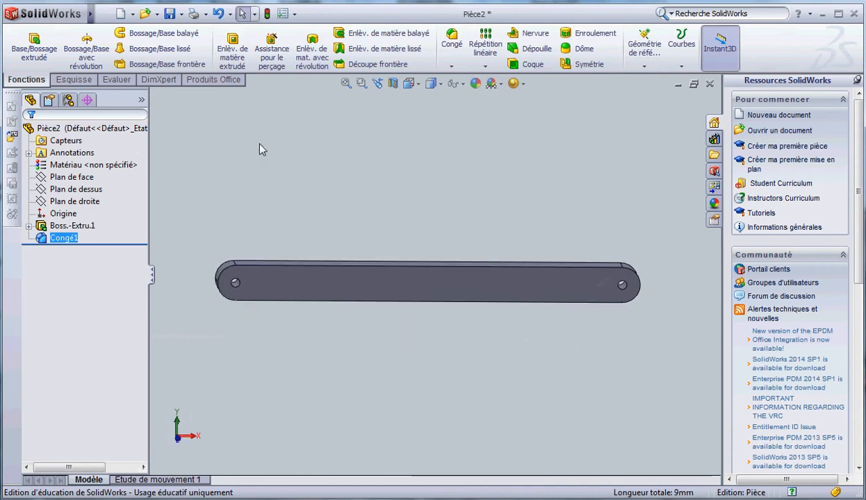
# Step: Save the part under the name bielle in the folder Ma zone de travail\techno\machine de Watt on drive D:
pyautogui.moveTo(56, 20)
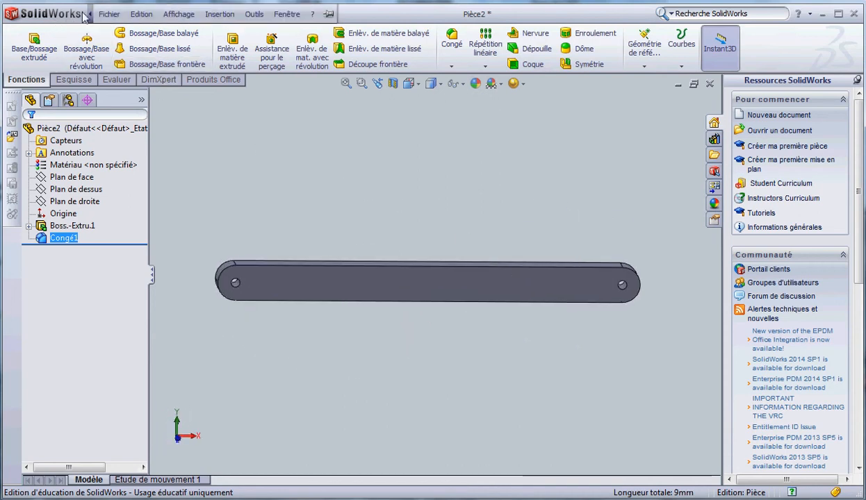
pyautogui.click(109, 14)
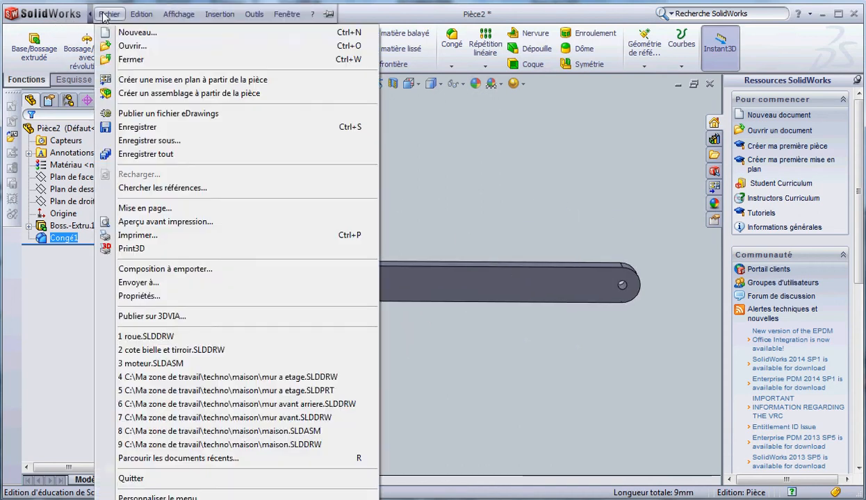
pyautogui.click(150, 141)
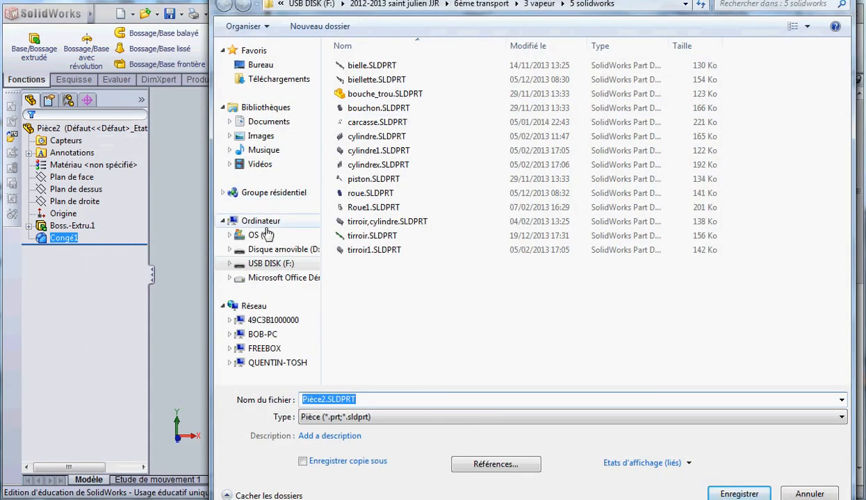
pyautogui.click(271, 250)
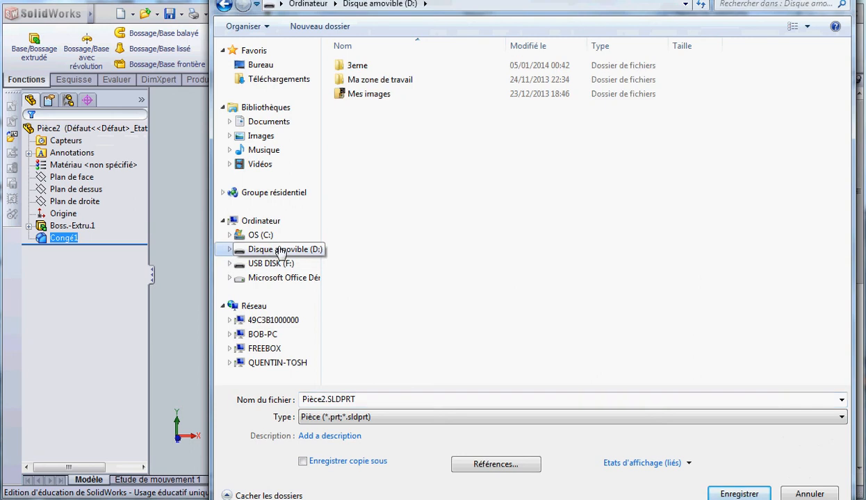
pyautogui.doubleClick(368, 80)
pyautogui.doubleClick(356, 68)
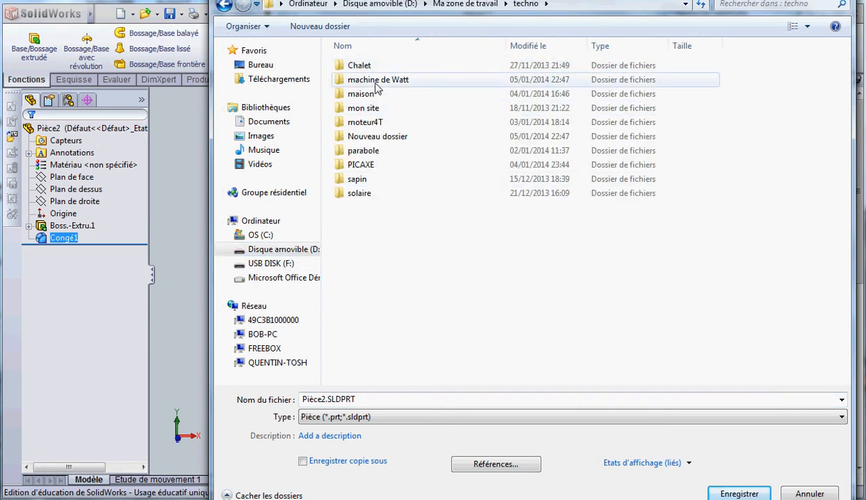
pyautogui.doubleClick(374, 81)
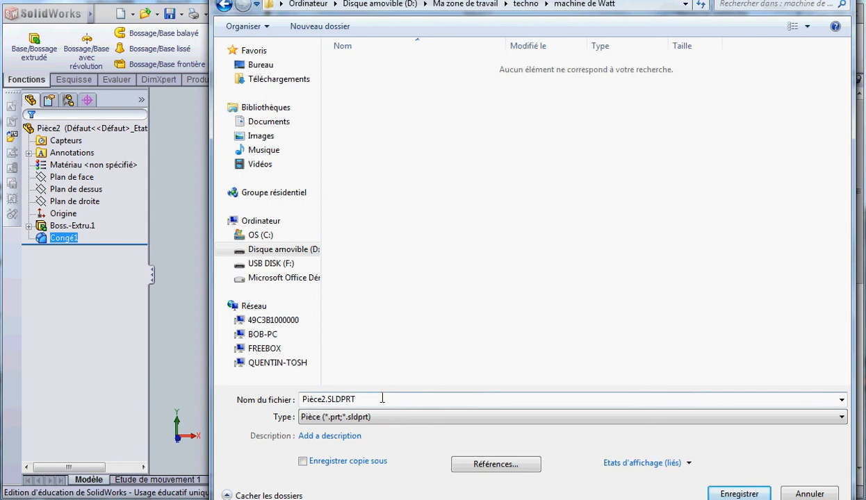
pyautogui.moveTo(381, 399); pyautogui.dragTo(243, 398)
pyautogui.write('bielle')
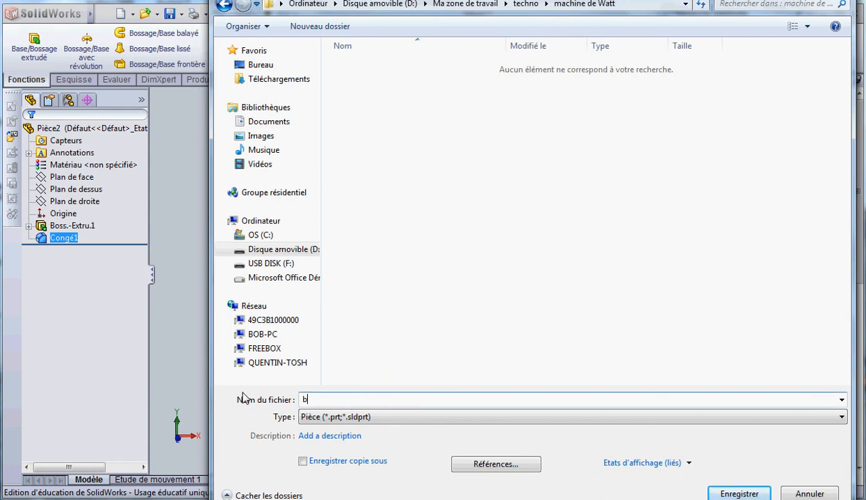